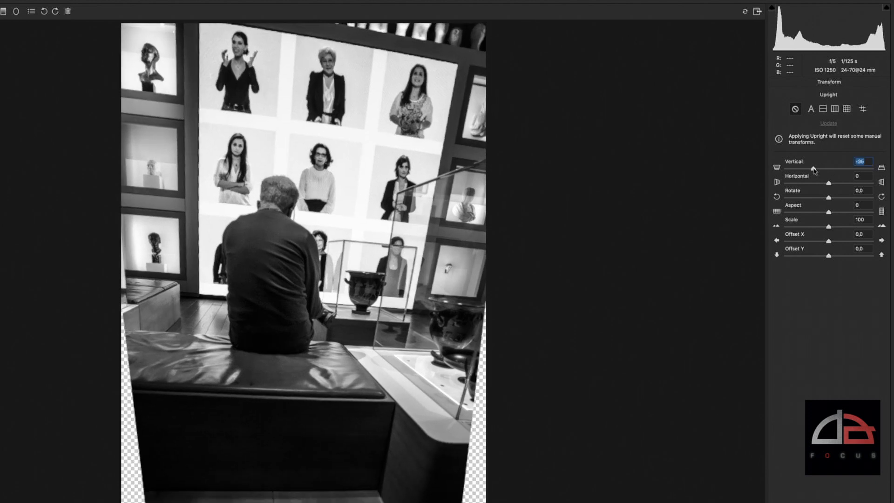
Try Vertical transform values from -33 to +8 and a Horizontal value of -17 on the museum photo, resetting each to 0
{"action": "mouse_move", "coordinate": [814, 169]}
{"action": "left_mouse_down"}
{"action": "mouse_move", "coordinate": [828, 168]}
{"action": "mouse_move", "coordinate": [816, 172]}
{"action": "left_mouse_up"}
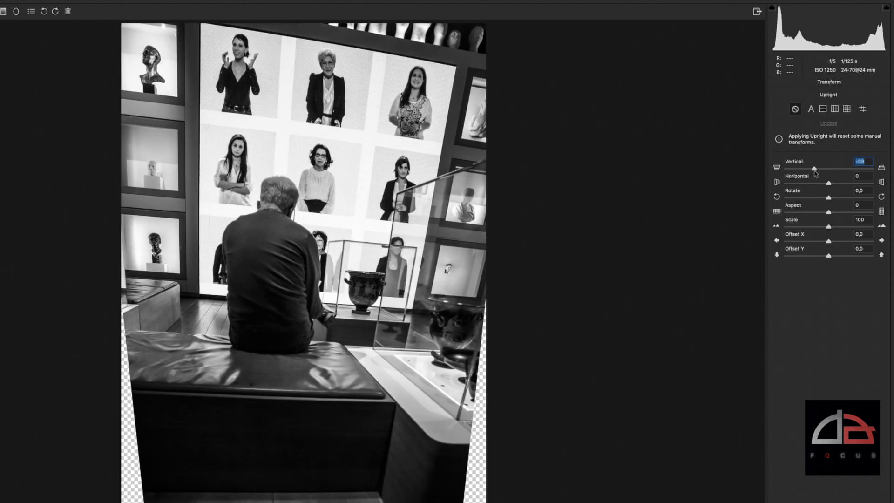
{"action": "left_click_drag", "start_coordinate": [815, 172], "coordinate": [835, 172]}
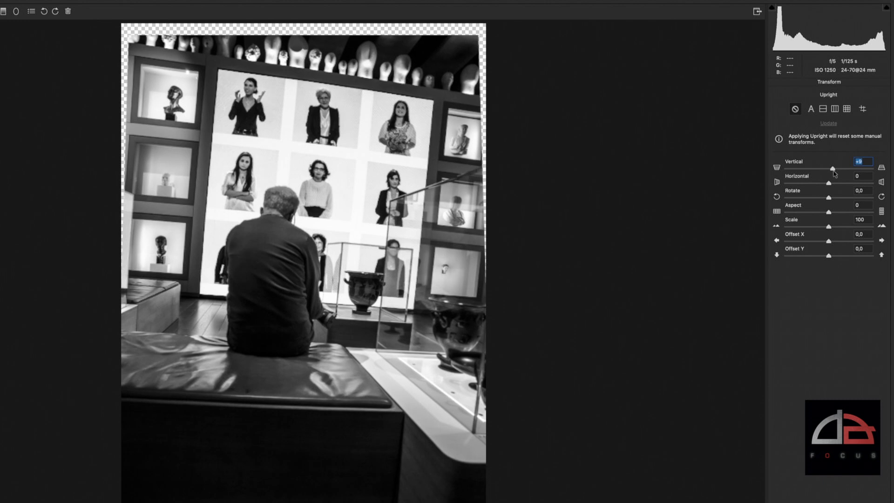
{"action": "double_click", "coordinate": [834, 169]}
{"action": "left_click_drag", "start_coordinate": [829, 183], "coordinate": [822, 186]}
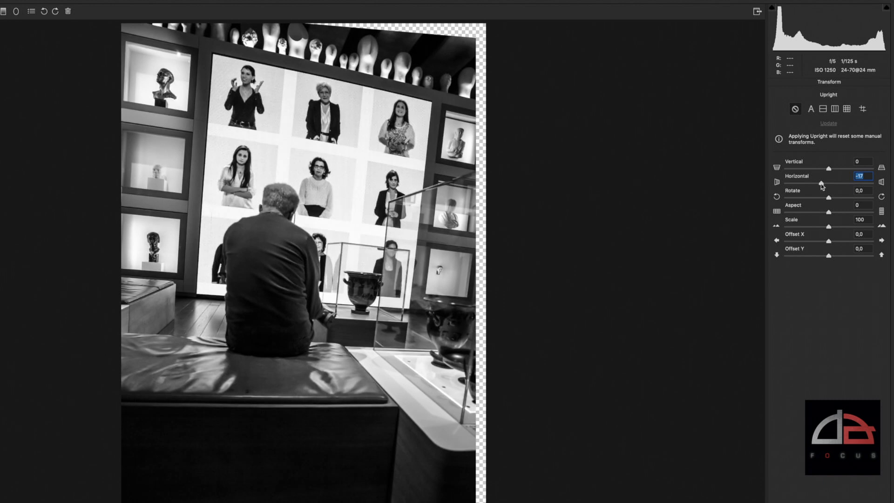
{"action": "double_click", "coordinate": [822, 184]}
Try a Rotate value of -5.9 and the Aspect and Scale adjustments, resetting each to its default
{"action": "left_click_drag", "start_coordinate": [832, 204], "coordinate": [803, 199]}
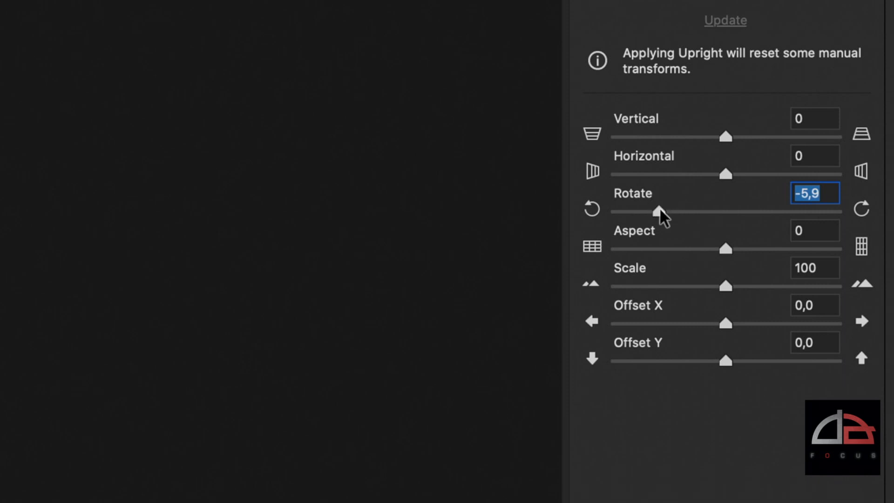
{"action": "double_click", "coordinate": [660, 212]}
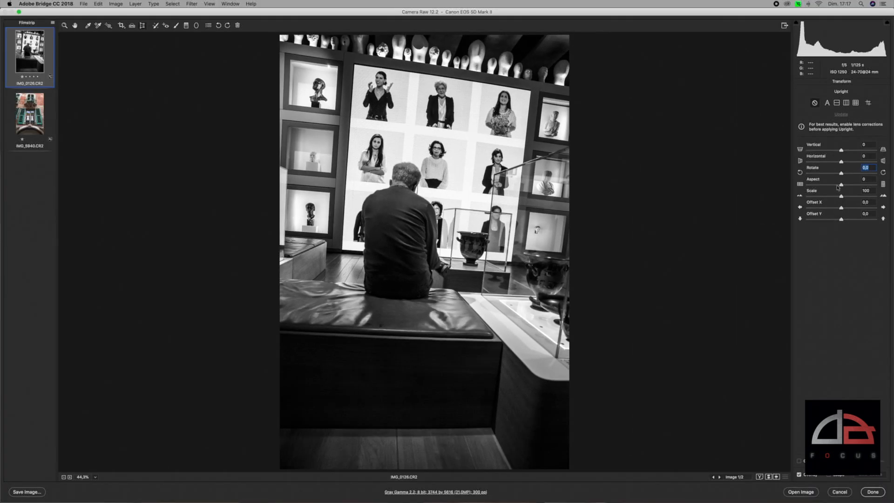
{"action": "left_click_drag", "start_coordinate": [865, 192], "coordinate": [841, 199]}
{"action": "double_click", "coordinate": [832, 185]}
{"action": "double_click", "coordinate": [841, 199]}
Try shifting the museum photo with Offset X and Offset Y, resetting both to 0
{"action": "mouse_move", "coordinate": [841, 208]}
{"action": "left_mouse_down"}
{"action": "mouse_move", "coordinate": [825, 209]}
{"action": "mouse_move", "coordinate": [853, 210]}
{"action": "mouse_move", "coordinate": [832, 221]}
{"action": "mouse_move", "coordinate": [847, 221]}
{"action": "left_mouse_up"}
{"action": "double_click", "coordinate": [844, 208]}
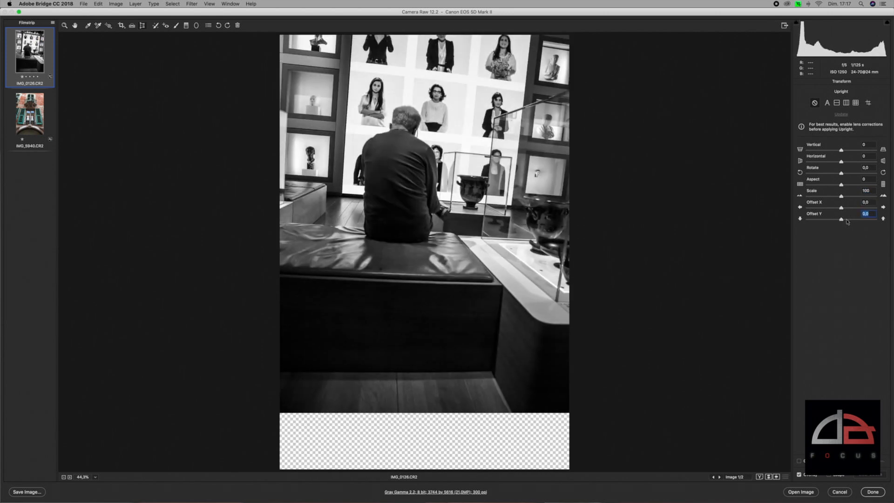
{"action": "double_click", "coordinate": [848, 219]}
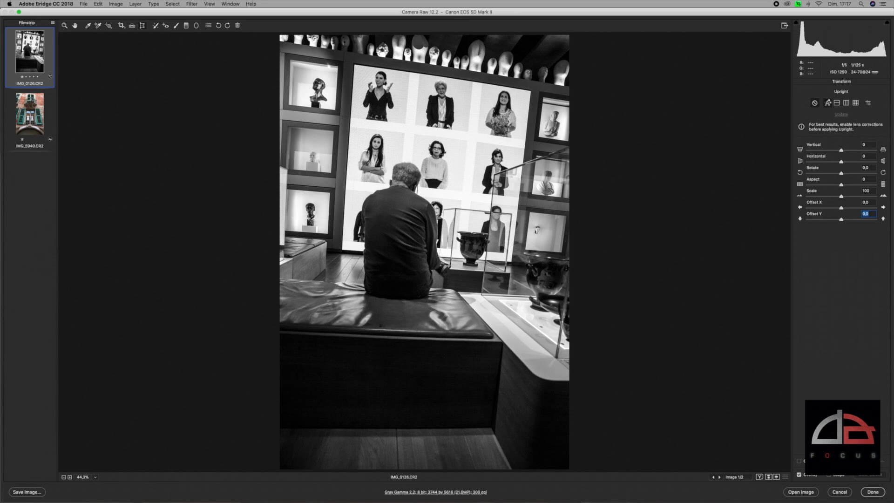
Try the Auto and Level Upright corrections on the museum photo, turning Upright off after each
{"action": "left_click", "coordinate": [828, 103]}
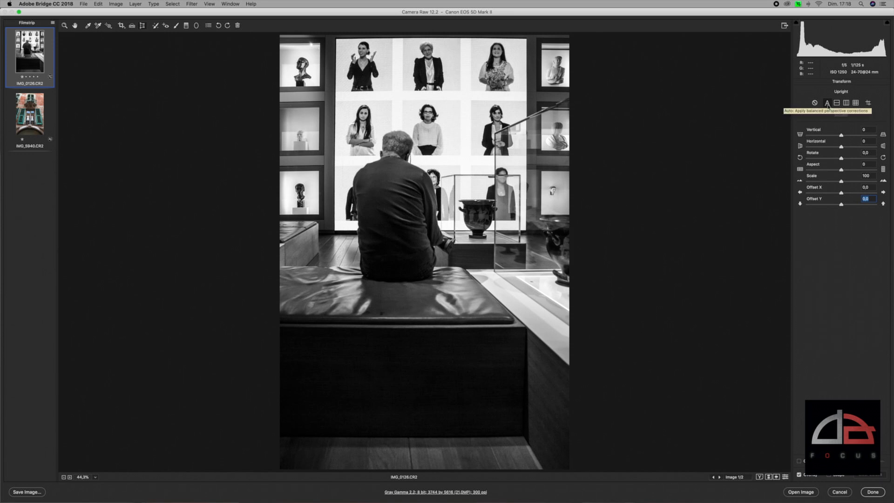
{"action": "left_click", "coordinate": [827, 104]}
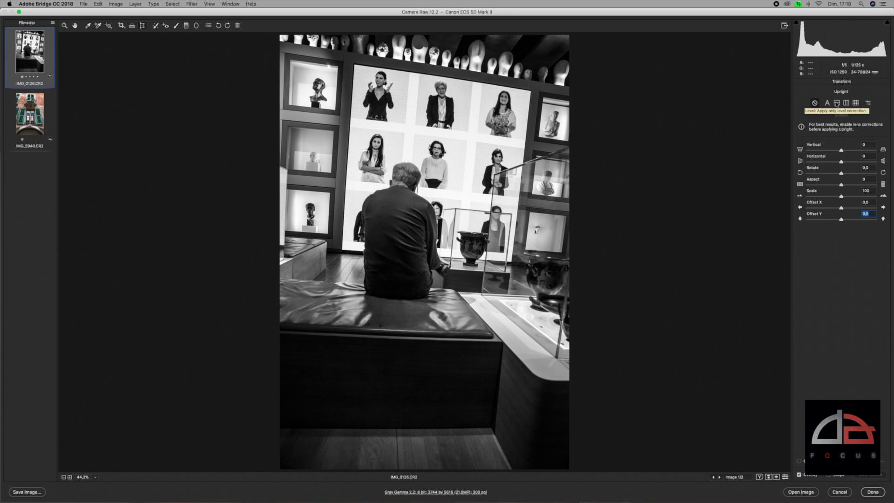
{"action": "left_click", "coordinate": [837, 102]}
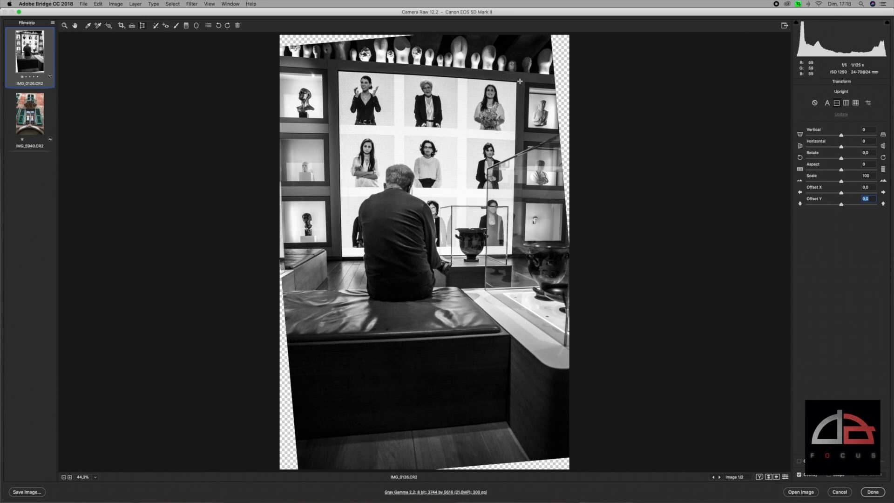
{"action": "left_click", "coordinate": [816, 104]}
Compare the Vertical, Full and Auto Upright corrections on the museum photo
{"action": "left_click", "coordinate": [847, 104]}
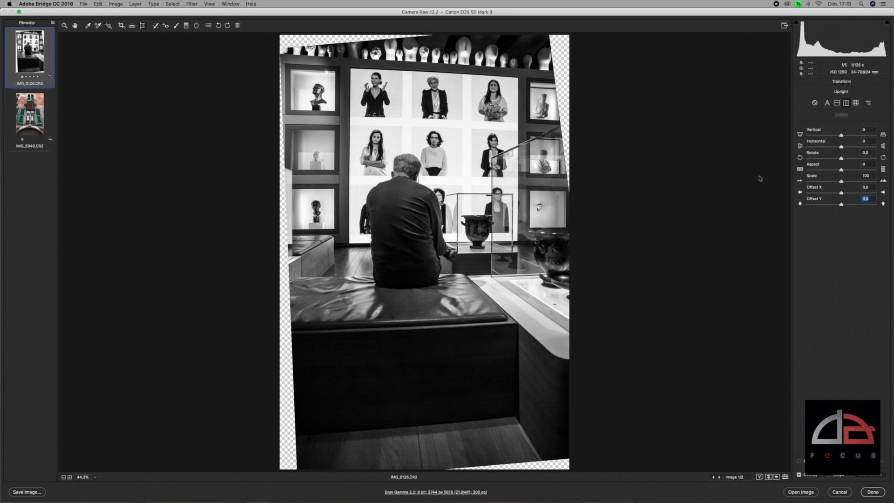
{"action": "left_click", "coordinate": [856, 103]}
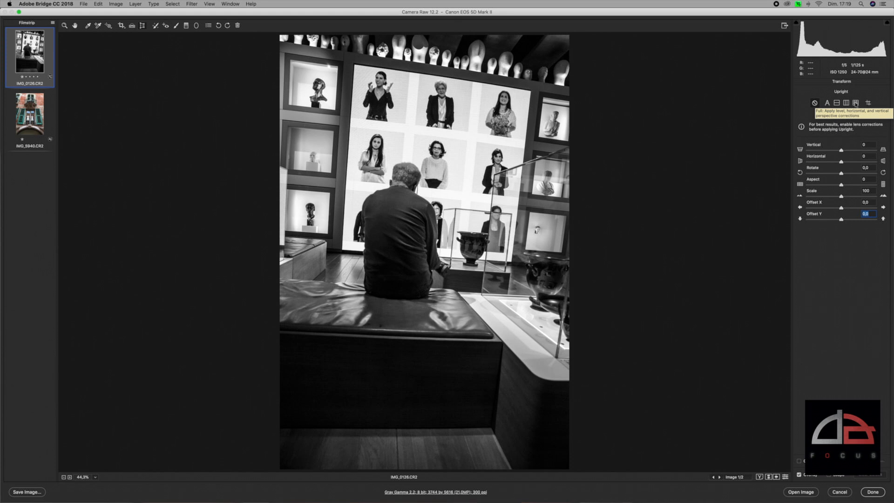
{"action": "left_click", "coordinate": [856, 103]}
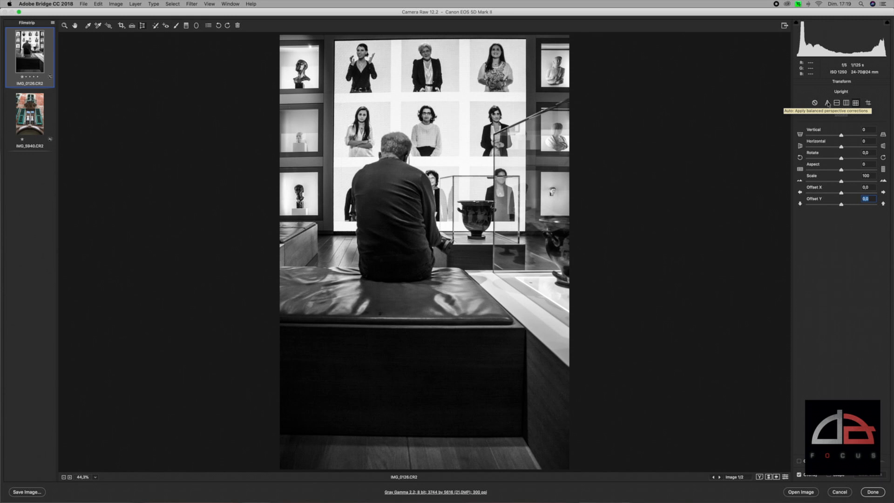
{"action": "left_click", "coordinate": [828, 103]}
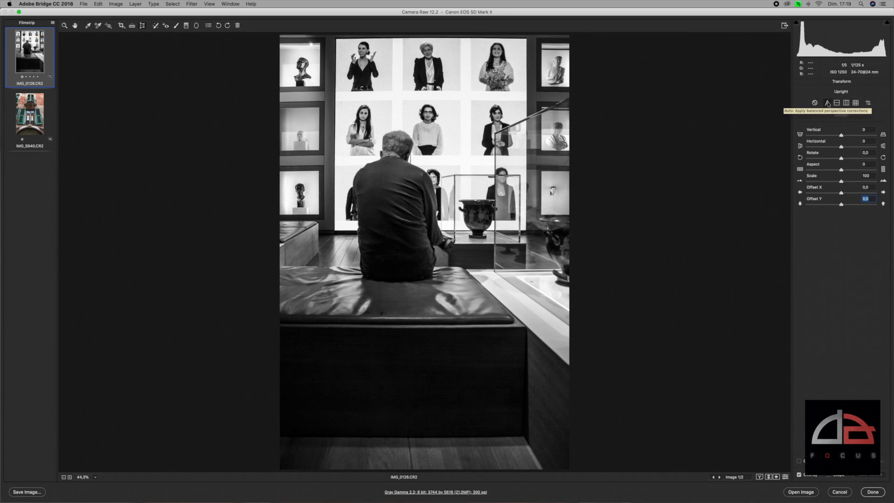
{"action": "left_click", "coordinate": [856, 103]}
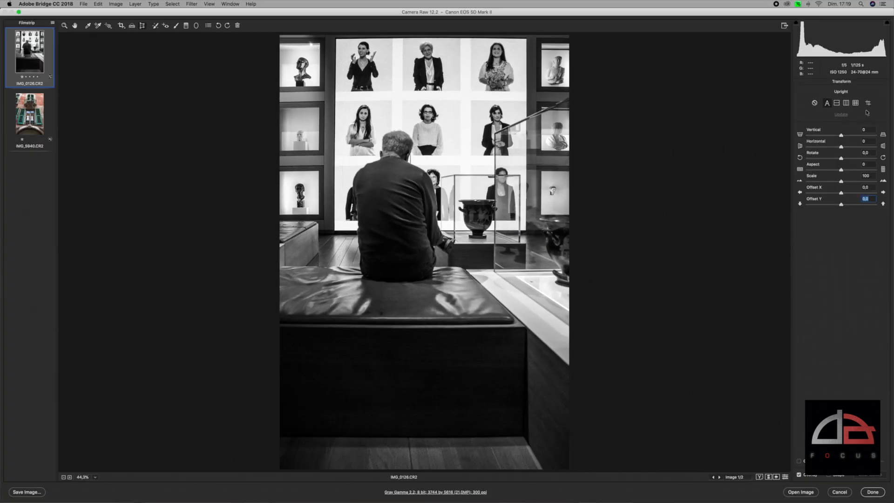
Activate Guided Upright and draw horizontal guides along the top of the white portrait wall and the base of the bench
{"action": "left_click", "coordinate": [869, 104]}
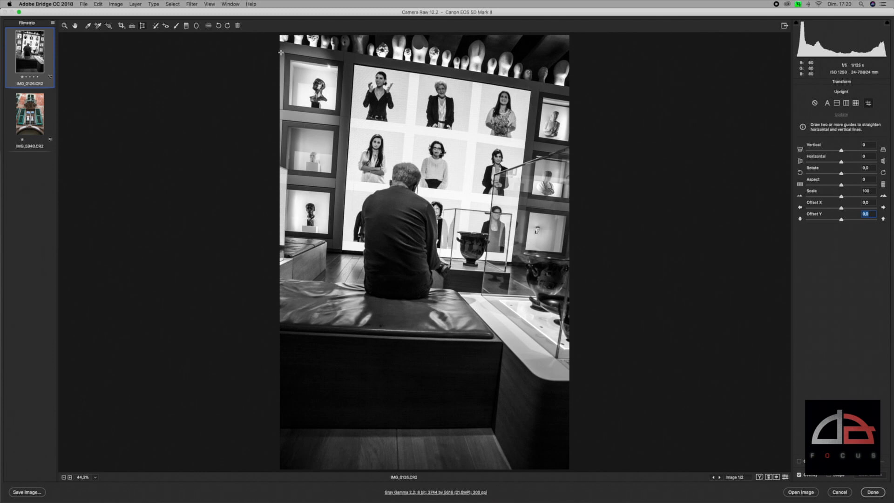
{"action": "left_click_drag", "start_coordinate": [281, 52], "coordinate": [610, 101]}
{"action": "left_click_drag", "start_coordinate": [280, 428], "coordinate": [704, 428]}
{"action": "left_click_drag", "start_coordinate": [704, 428], "coordinate": [705, 431]}
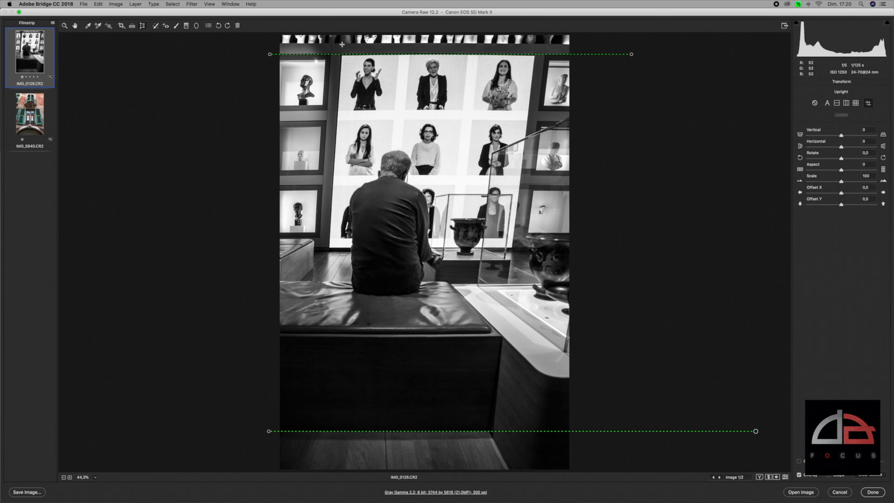
Draw two vertical guides along the side edges of the white portrait wall, and turn Upright off
{"action": "mouse_move", "coordinate": [342, 44]}
{"action": "left_mouse_down"}
{"action": "mouse_move", "coordinate": [371, 372]}
{"action": "mouse_move", "coordinate": [339, 431]}
{"action": "mouse_move", "coordinate": [314, 429]}
{"action": "mouse_move", "coordinate": [316, 473]}
{"action": "left_mouse_up"}
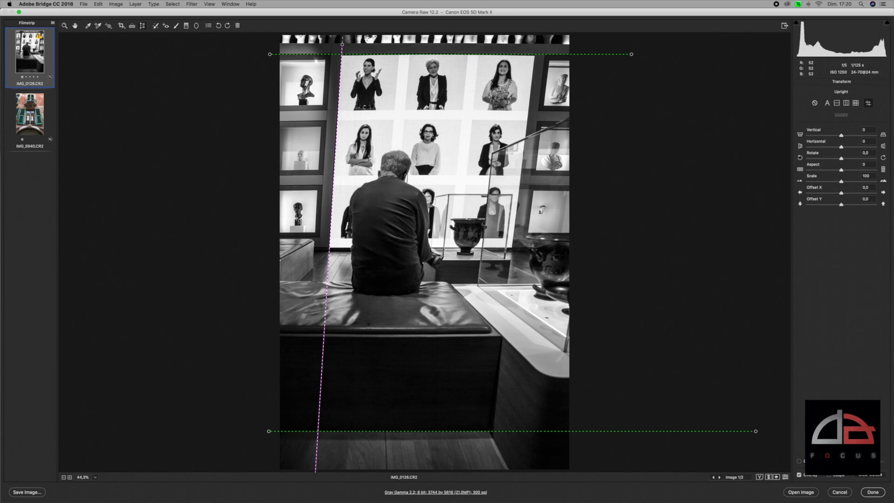
{"action": "left_click_drag", "start_coordinate": [315, 472], "coordinate": [316, 472]}
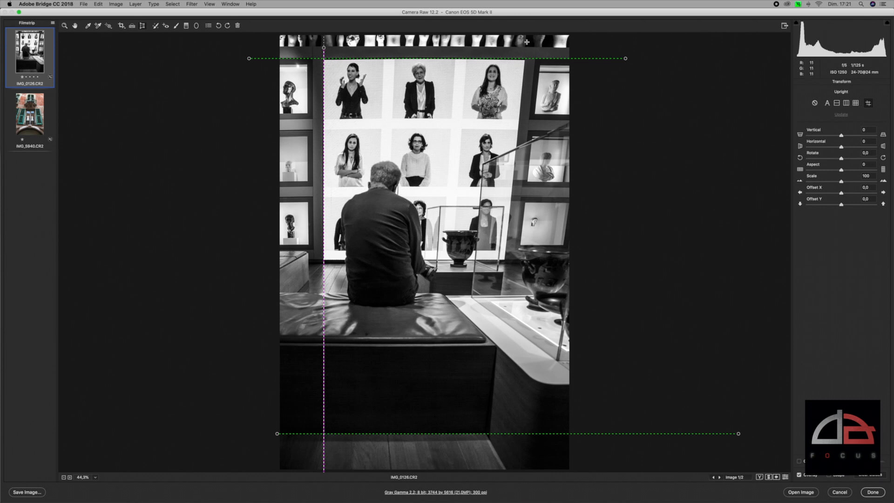
{"action": "left_click_drag", "start_coordinate": [528, 42], "coordinate": [485, 465]}
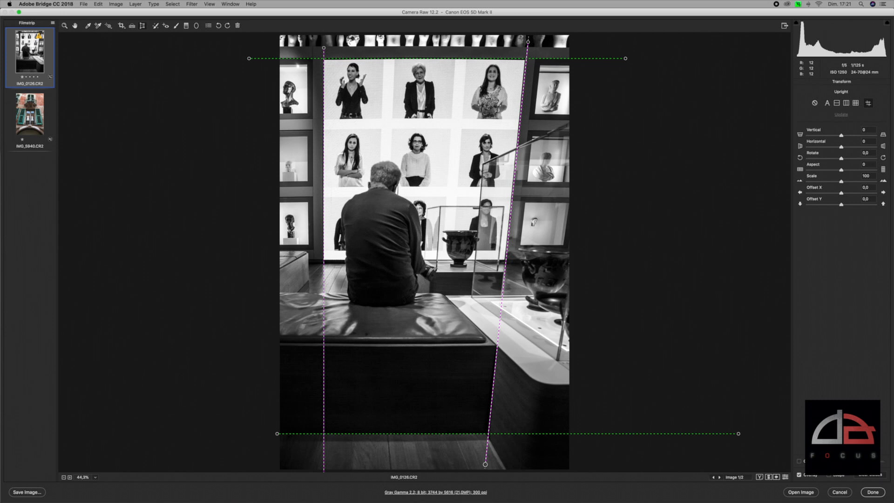
{"action": "left_click_drag", "start_coordinate": [486, 464], "coordinate": [486, 466]}
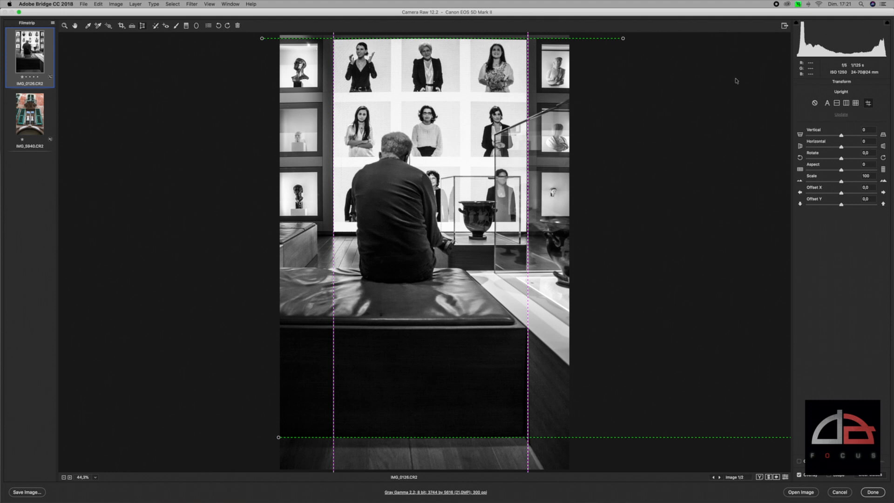
{"action": "left_click", "coordinate": [814, 103]}
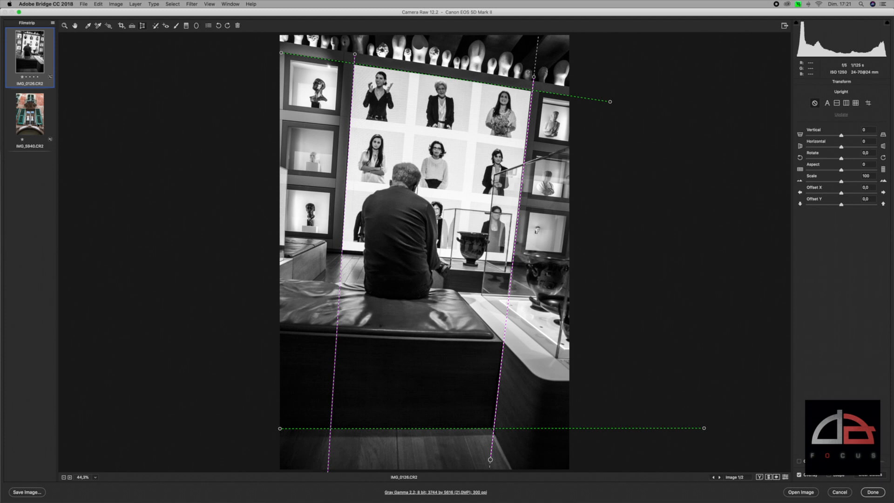
Straighten IMG_5940.CR2 with Guided Upright, drawing two horizontal guides along the shutters' top and bottom and two vertical guides along their outer edges
{"action": "left_click", "coordinate": [38, 125]}
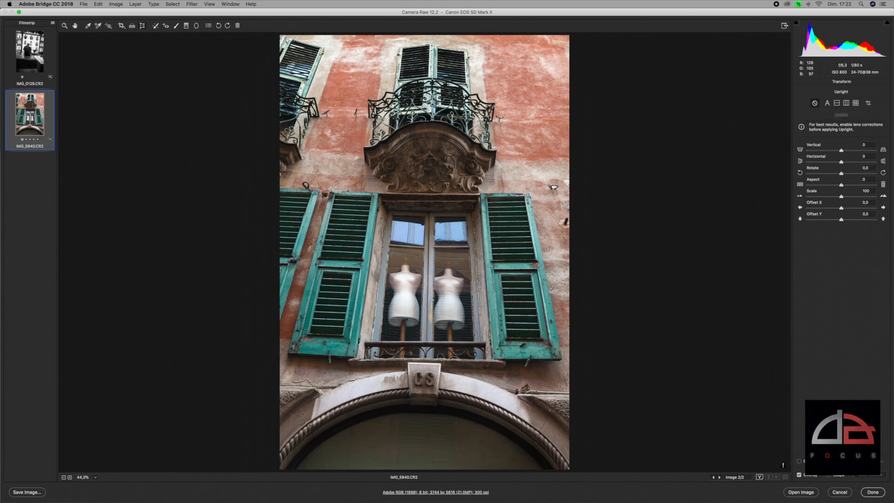
{"action": "left_click_drag", "start_coordinate": [479, 191], "coordinate": [632, 196]}
{"action": "left_click_drag", "start_coordinate": [632, 196], "coordinate": [632, 196]}
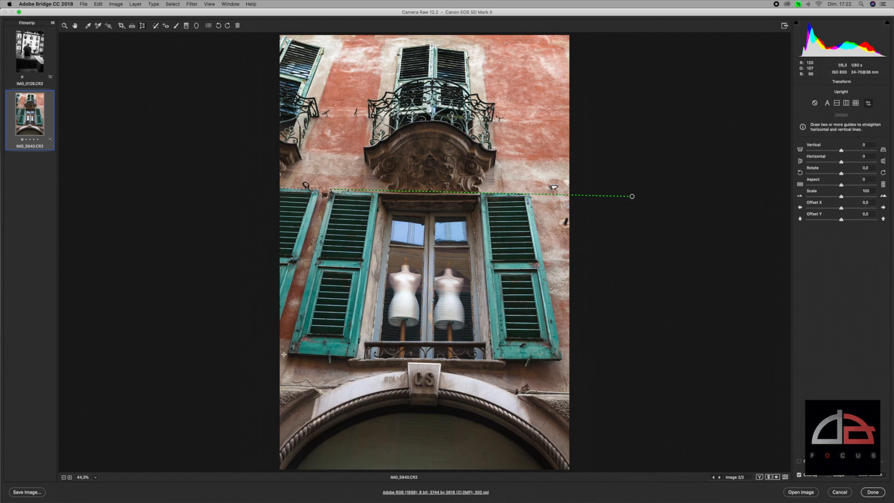
{"action": "left_click_drag", "start_coordinate": [284, 355], "coordinate": [759, 363]}
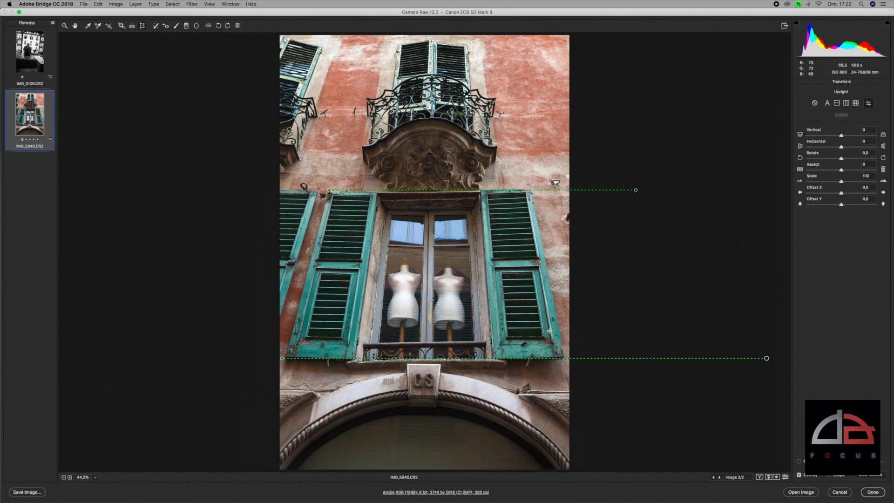
{"action": "left_click_drag", "start_coordinate": [567, 373], "coordinate": [504, 48]}
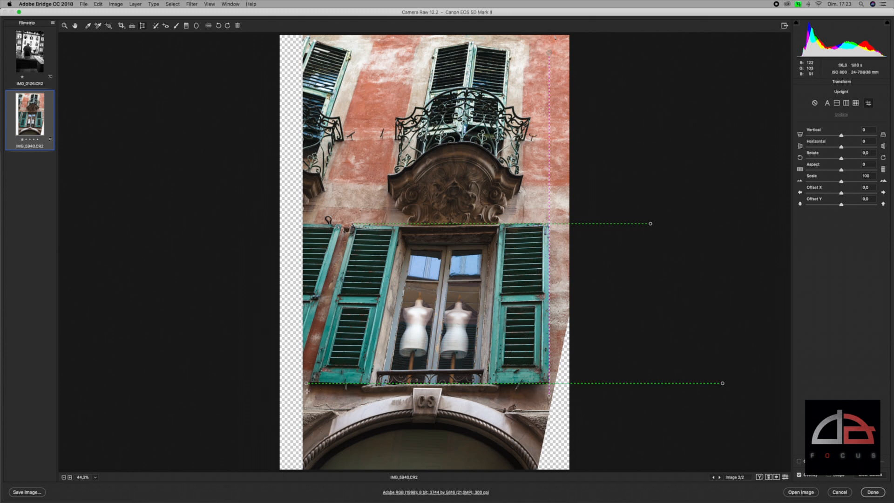
{"action": "left_click_drag", "start_coordinate": [306, 395], "coordinate": [388, 90]}
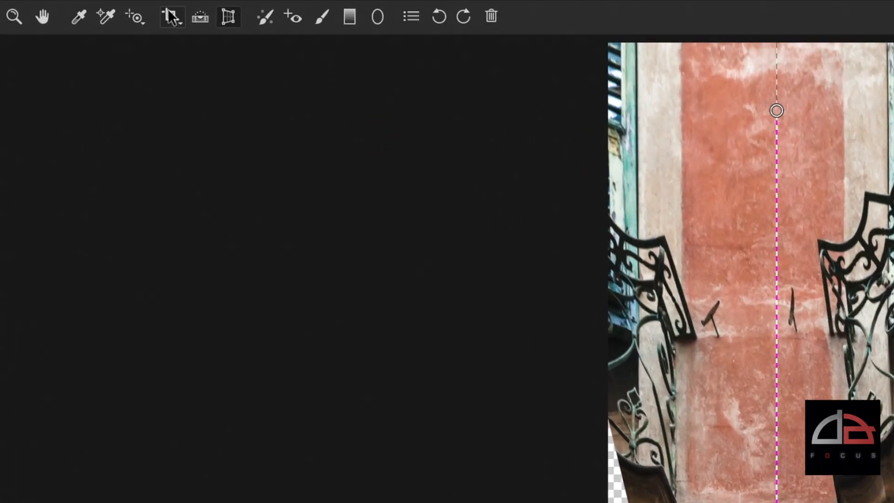
Crop the photo at a 1 to 1 ratio around the green-shuttered window with the two mannequins, and apply the crop
{"action": "left_click", "coordinate": [170, 14]}
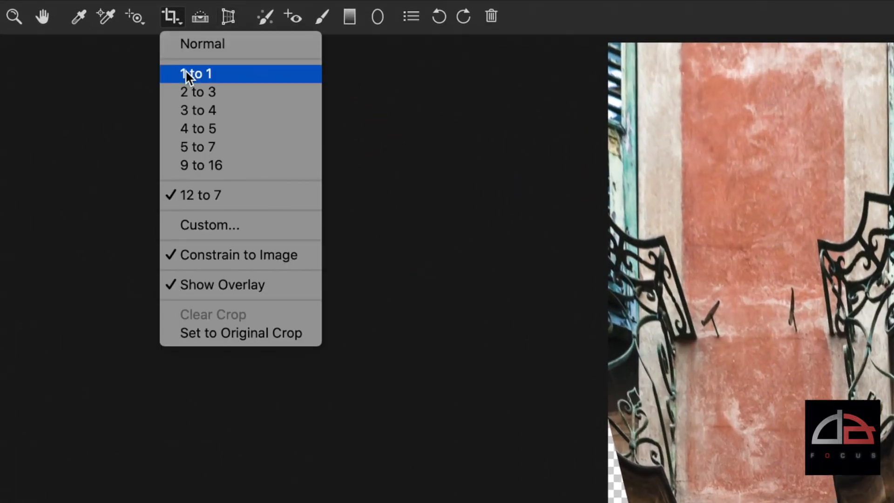
{"action": "left_click", "coordinate": [185, 69]}
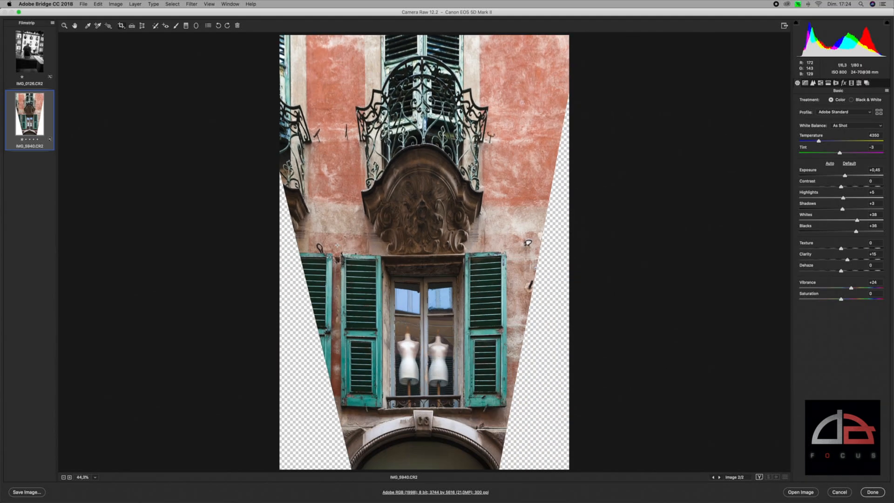
{"action": "left_click_drag", "start_coordinate": [337, 245], "coordinate": [509, 445]}
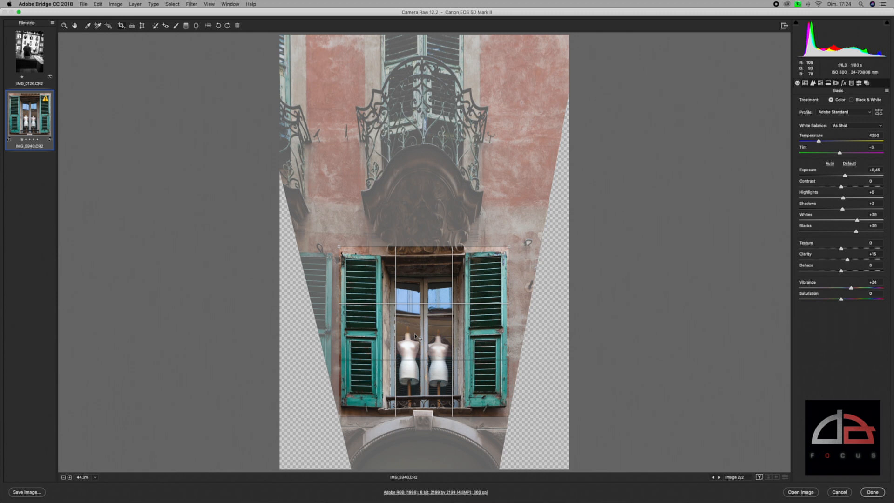
{"action": "key", "text": "Return"}
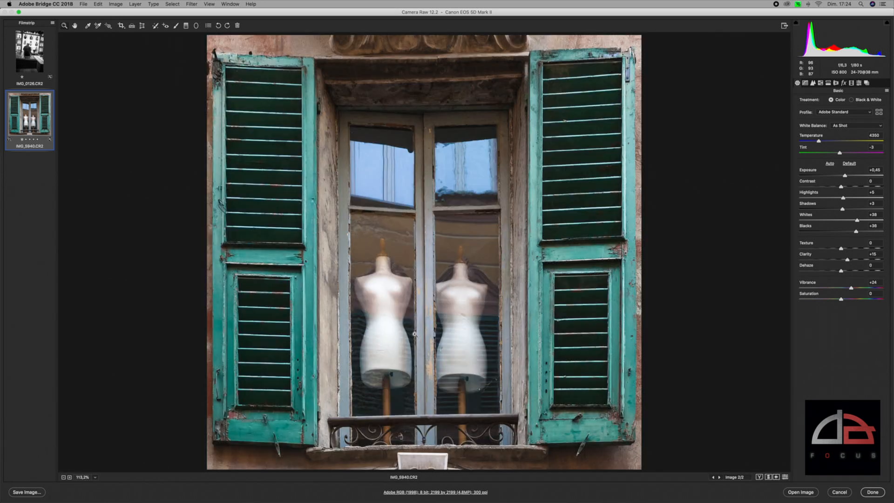